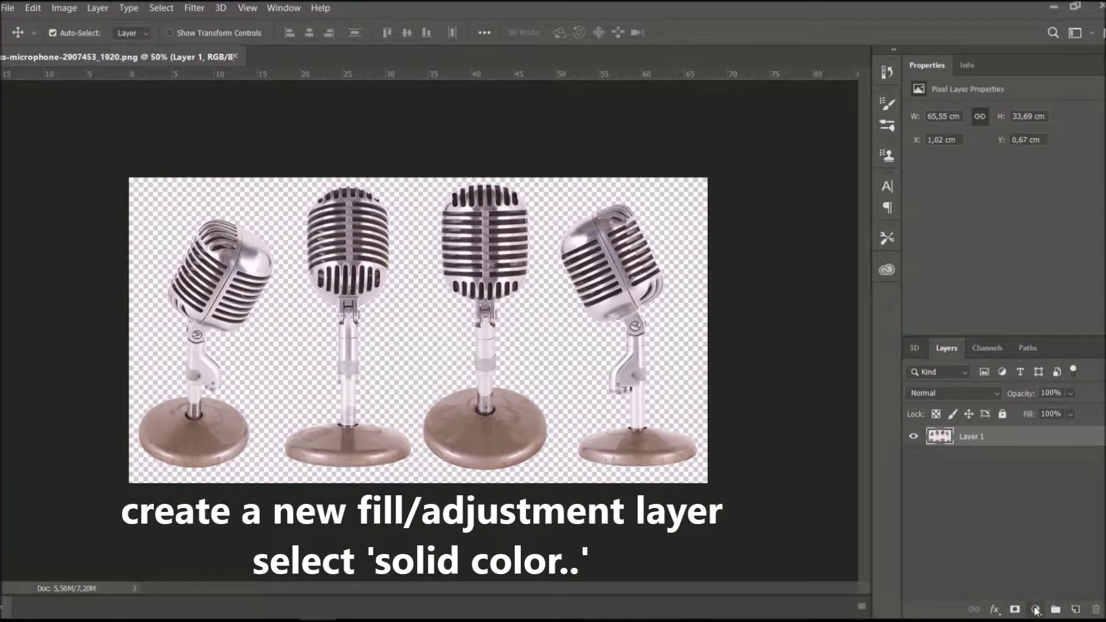
- Add a black Solid Color fill layer and place it beneath Layer 1
left_click(1035, 609)
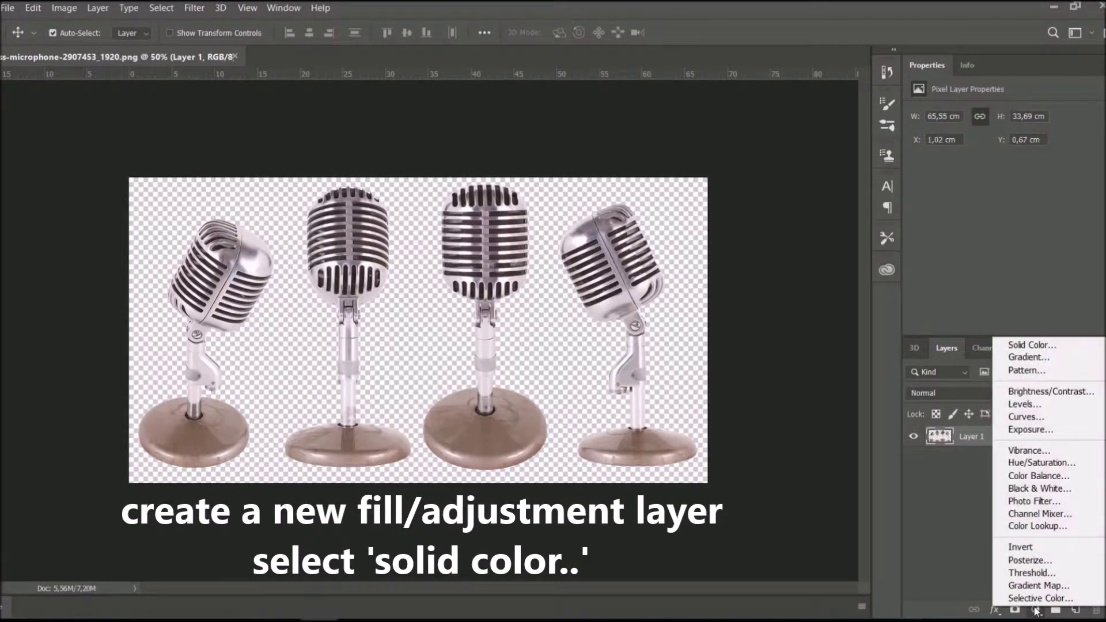
left_click(1050, 348)
left_click_drag(751, 320, 642, 341)
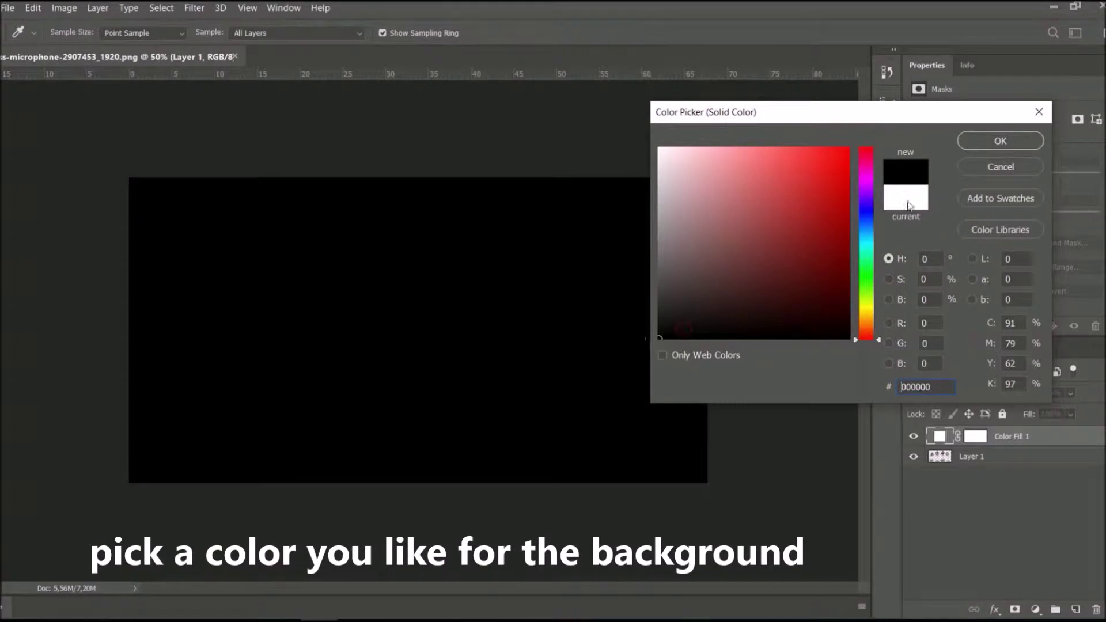
left_click(1007, 138)
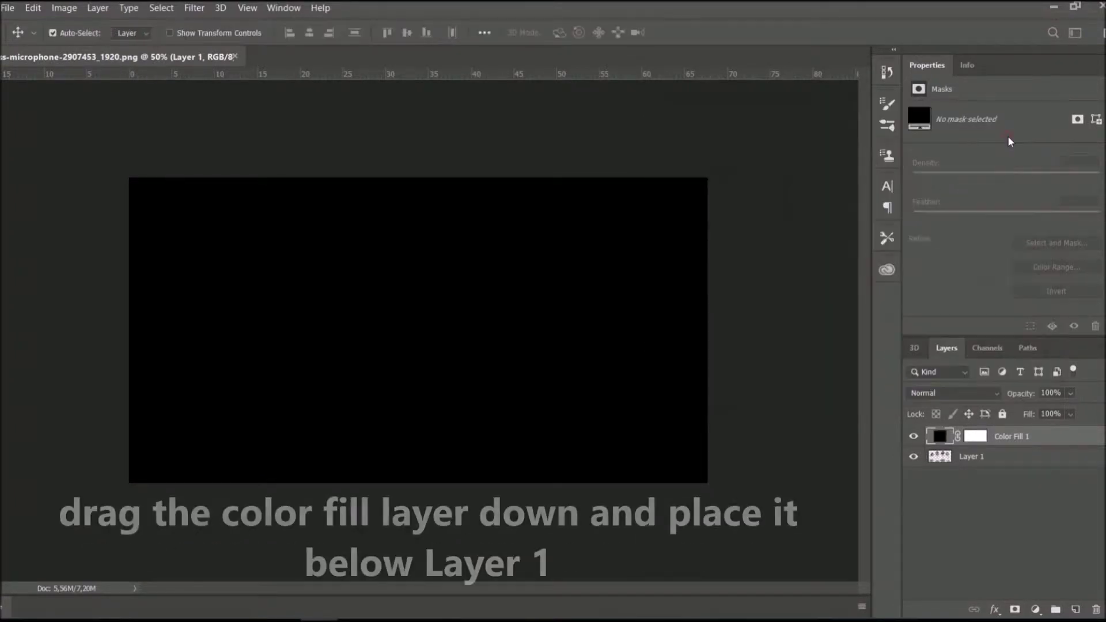
left_click_drag(1043, 436, 1043, 471)
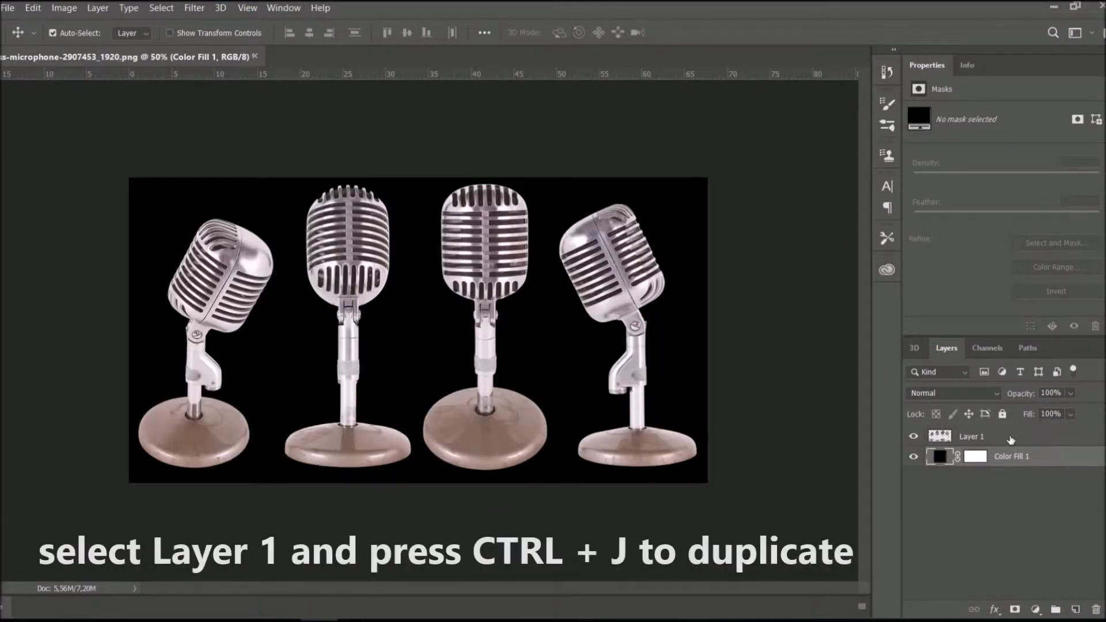
- Duplicate Layer 1 and convert the copy to Black & White with default settings
left_click(1010, 438)
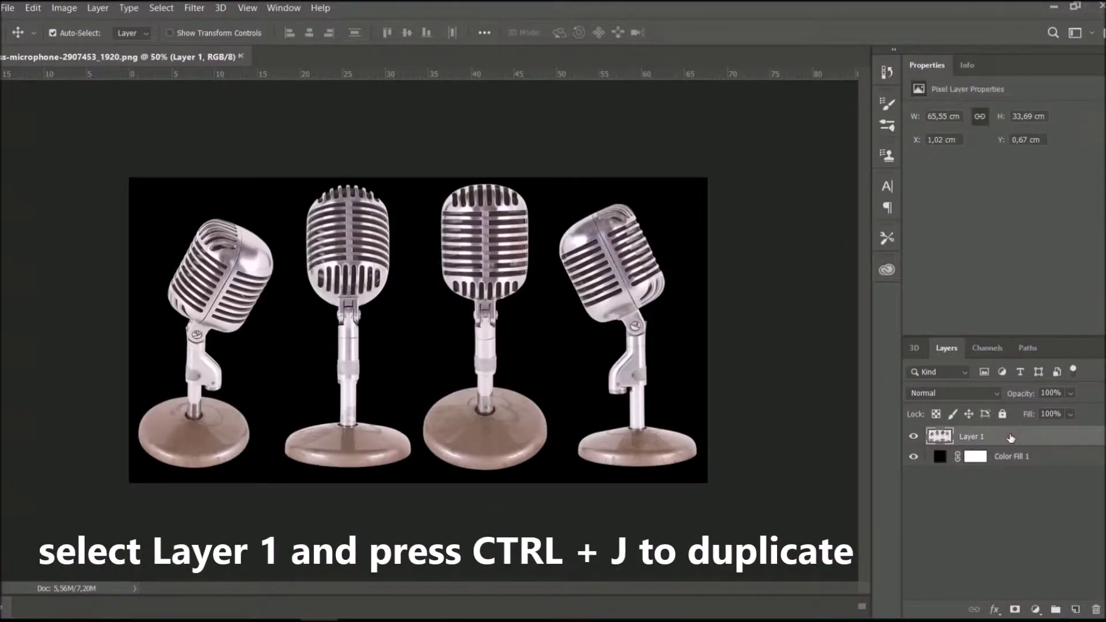
key("ctrl+j")
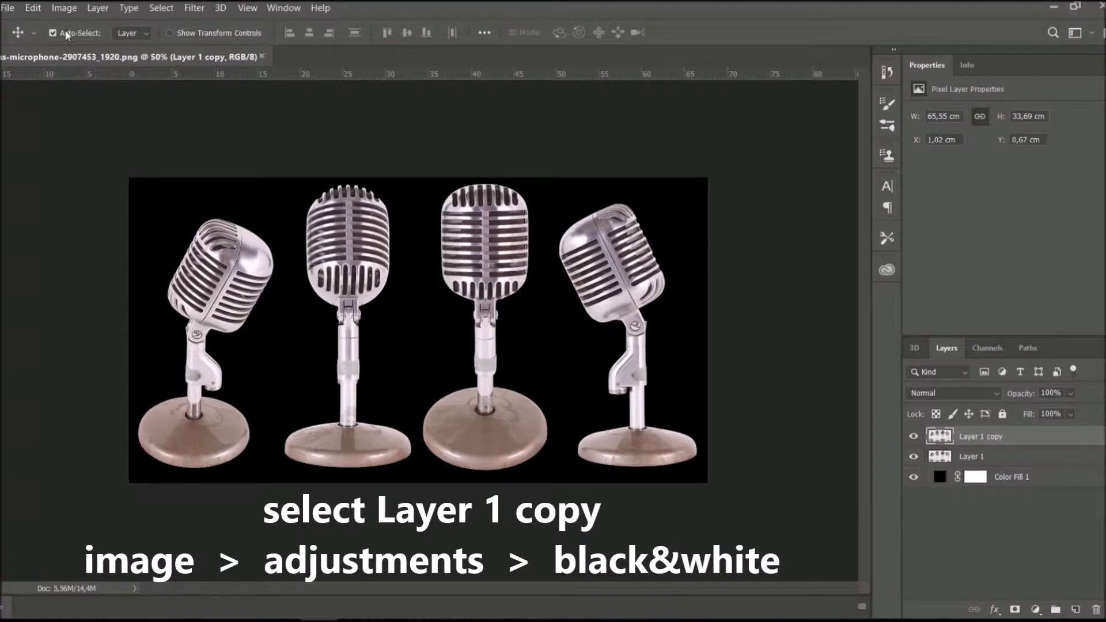
left_click(65, 10)
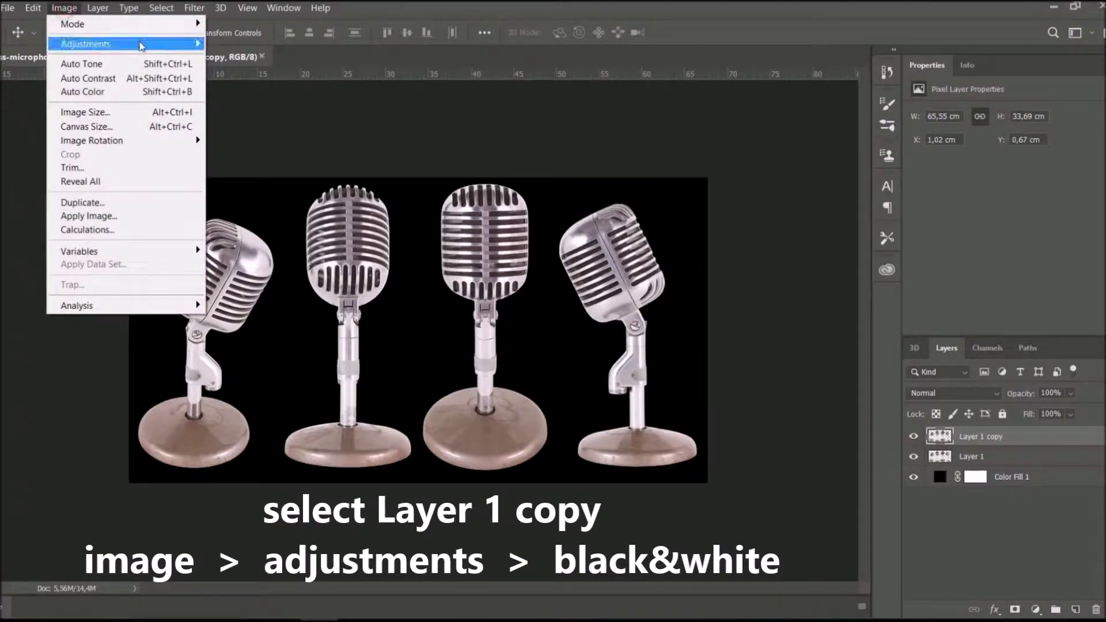
mouse_move(85, 43)
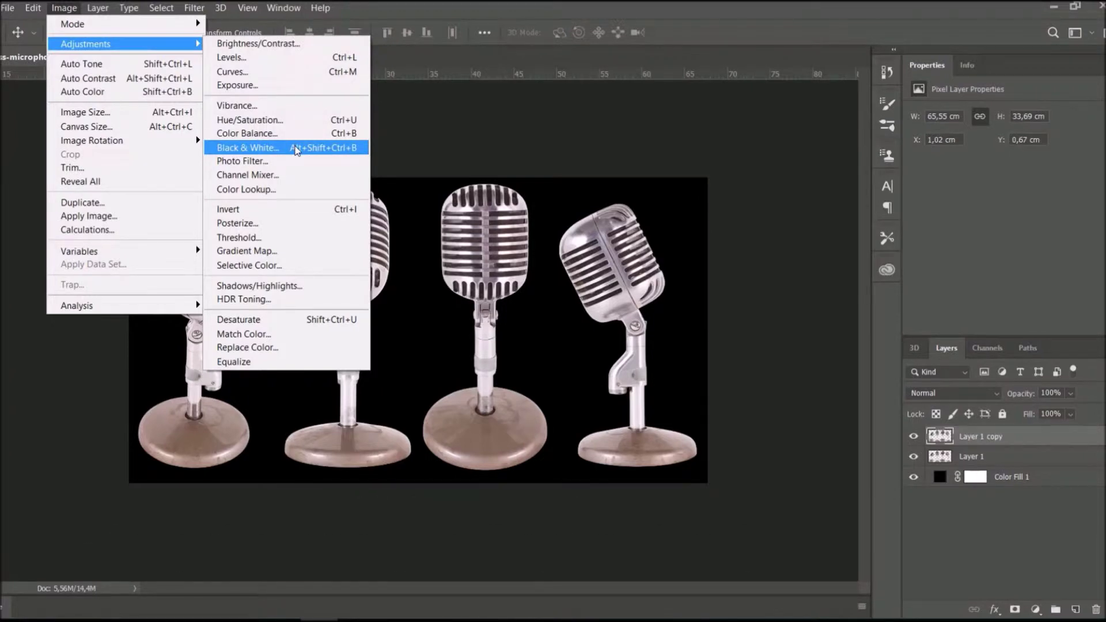
left_click(296, 148)
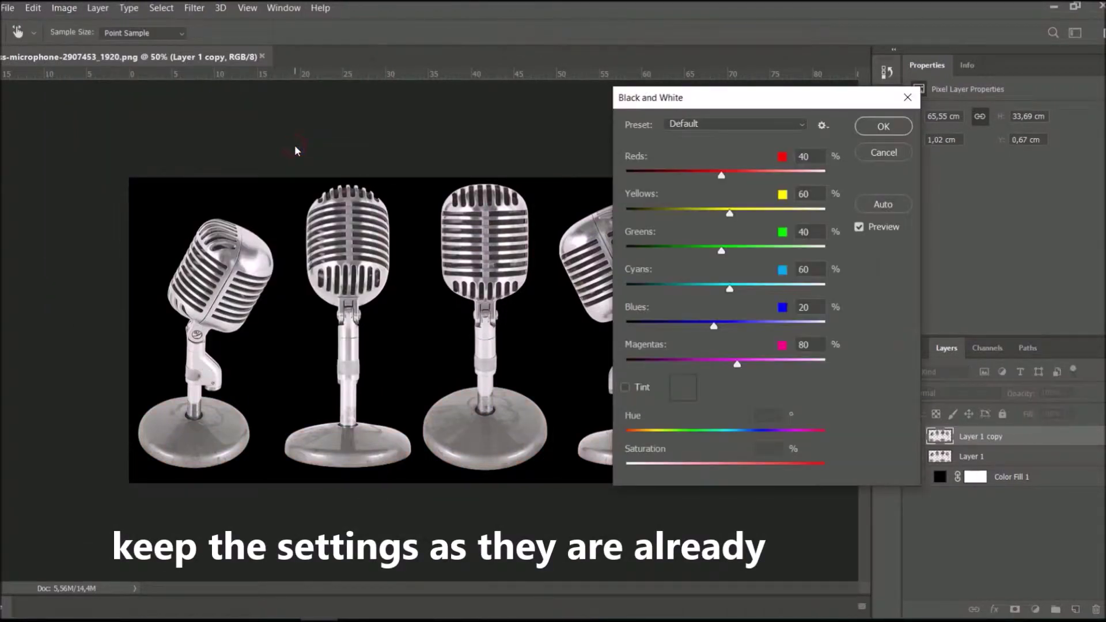
left_click(898, 128)
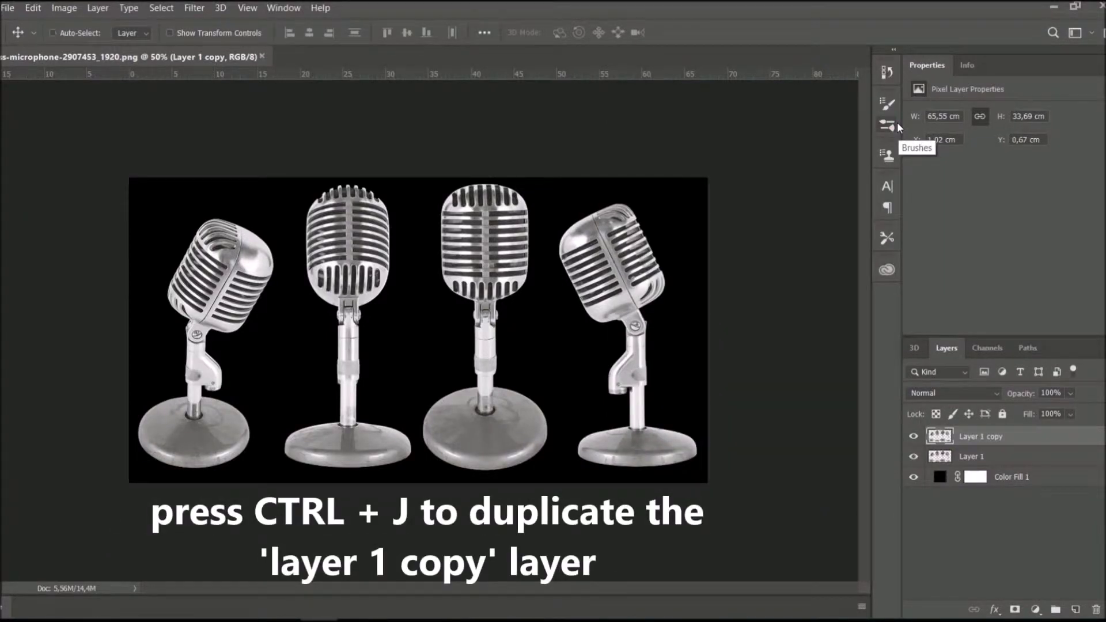
- Duplicate the black-and-white copy, invert it, blend it in Difference mode, and merge it down
key("ctrl+j")
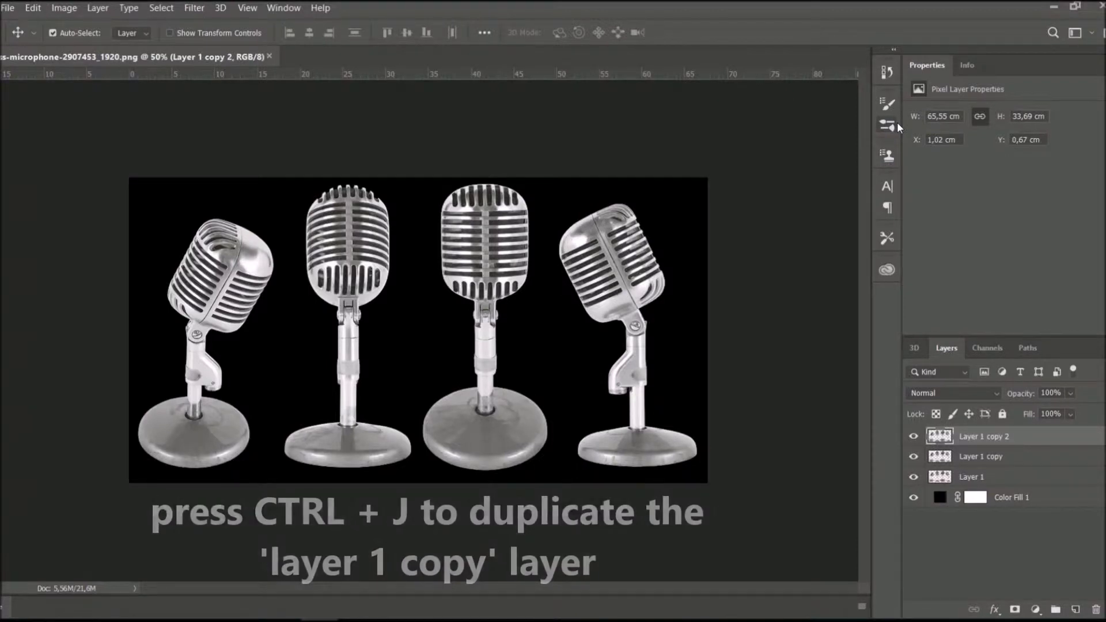
left_click(67, 12)
mouse_move(85, 44)
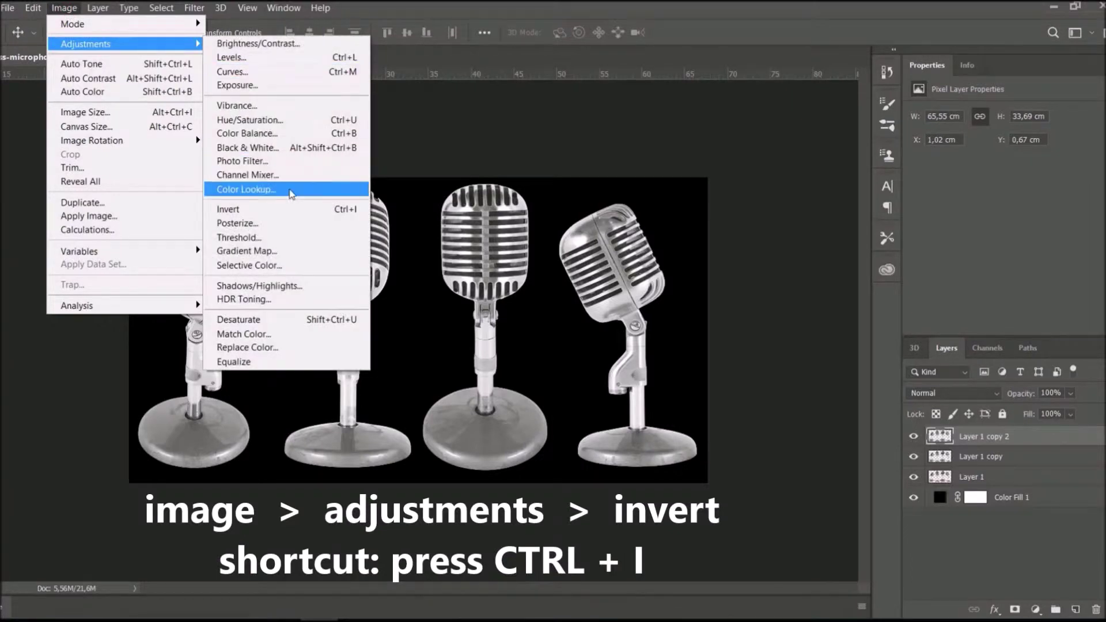
left_click(290, 210)
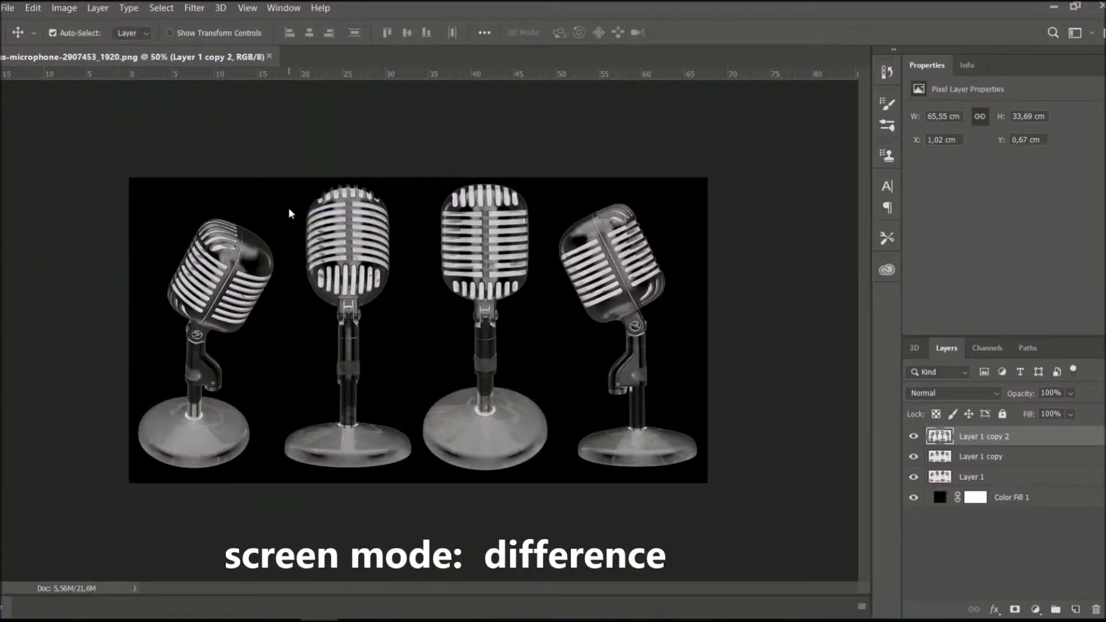
left_click(975, 392)
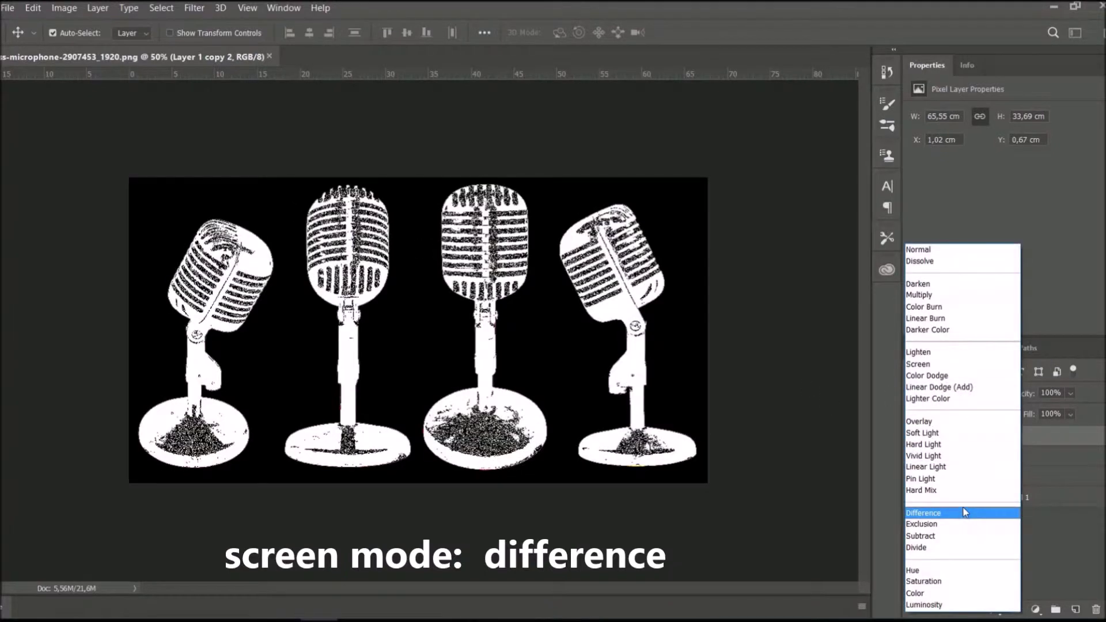
left_click(965, 512)
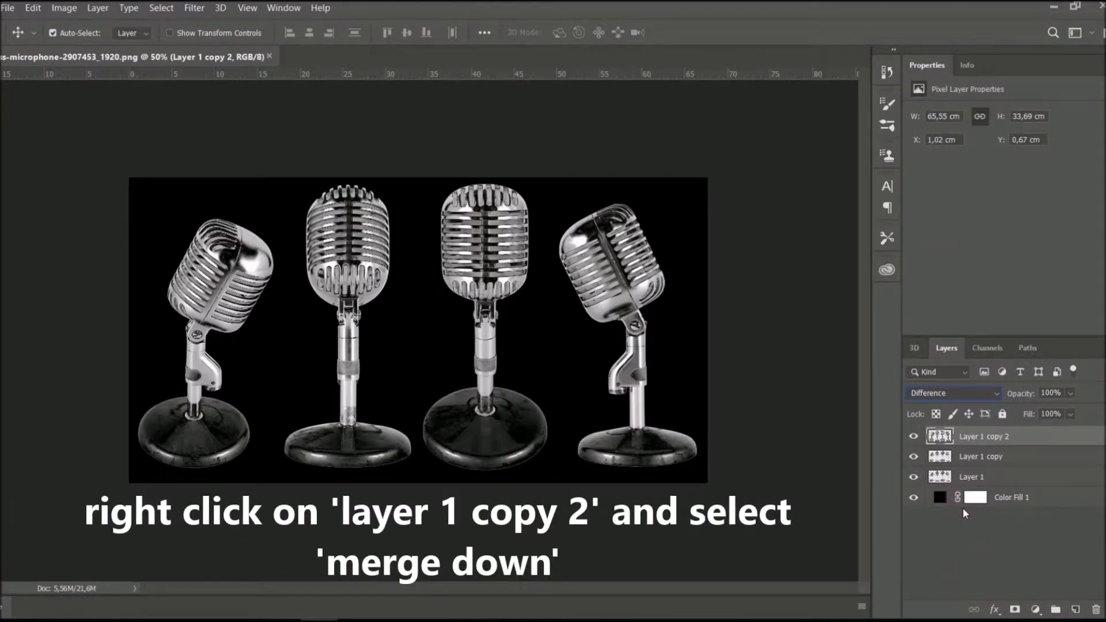
right_click(1035, 439)
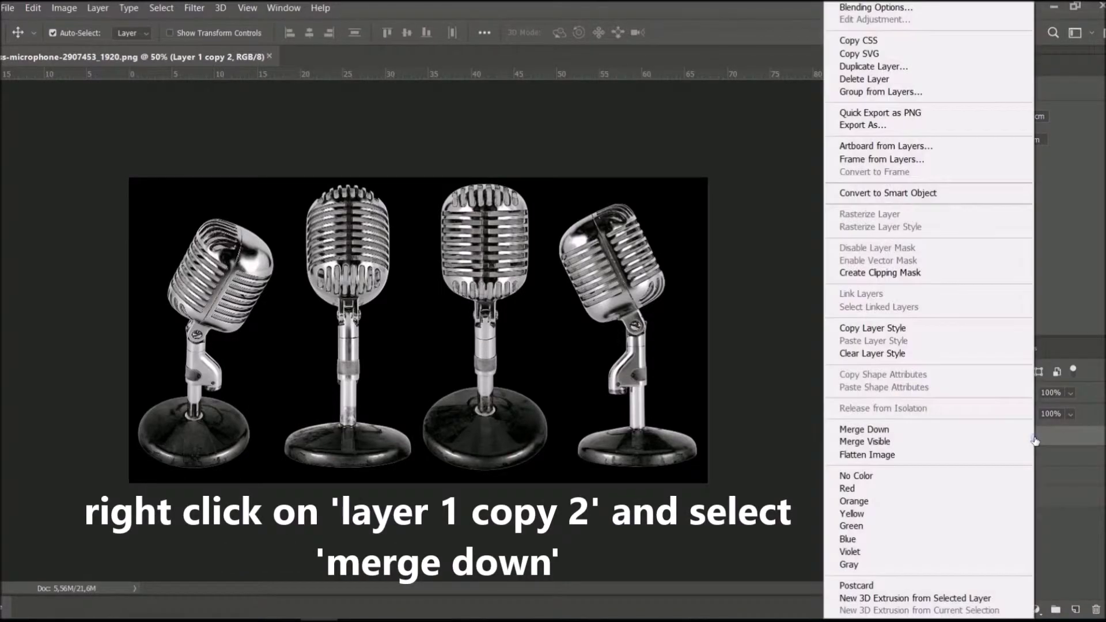
left_click(1003, 430)
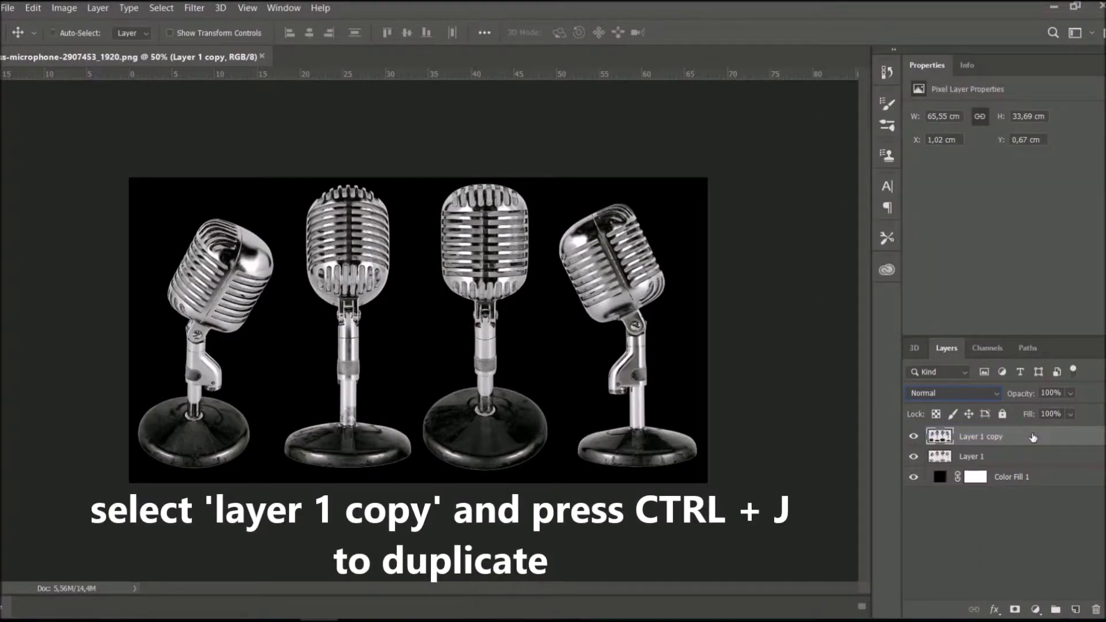
- Repeat on Layer 1 copy: duplicate, invert, Difference blend, and merge down
key("ctrl+j")
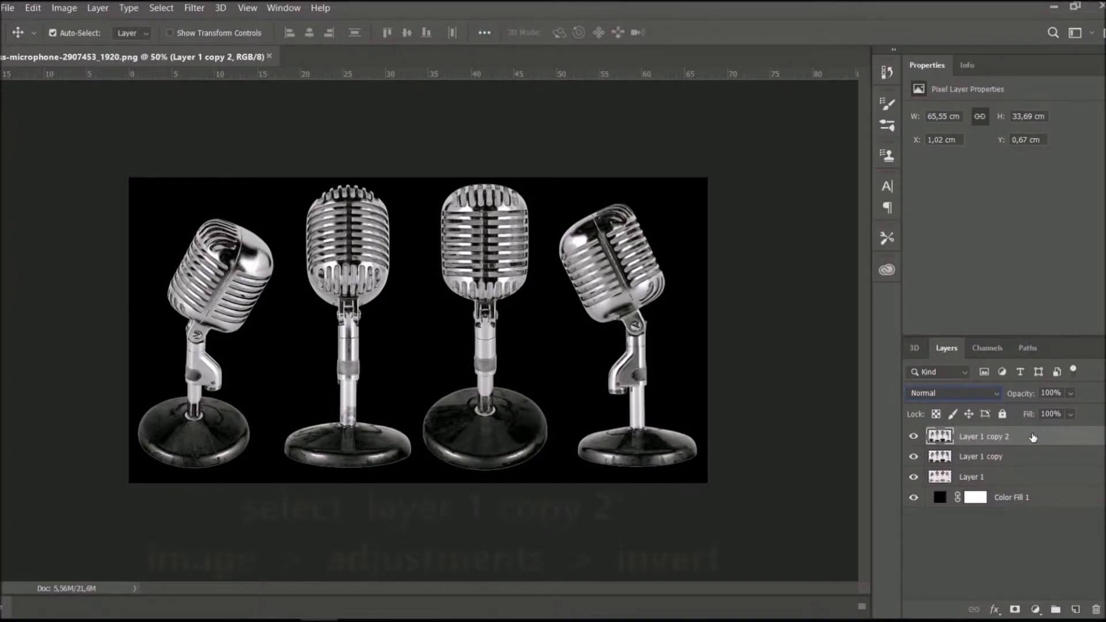
left_click(64, 8)
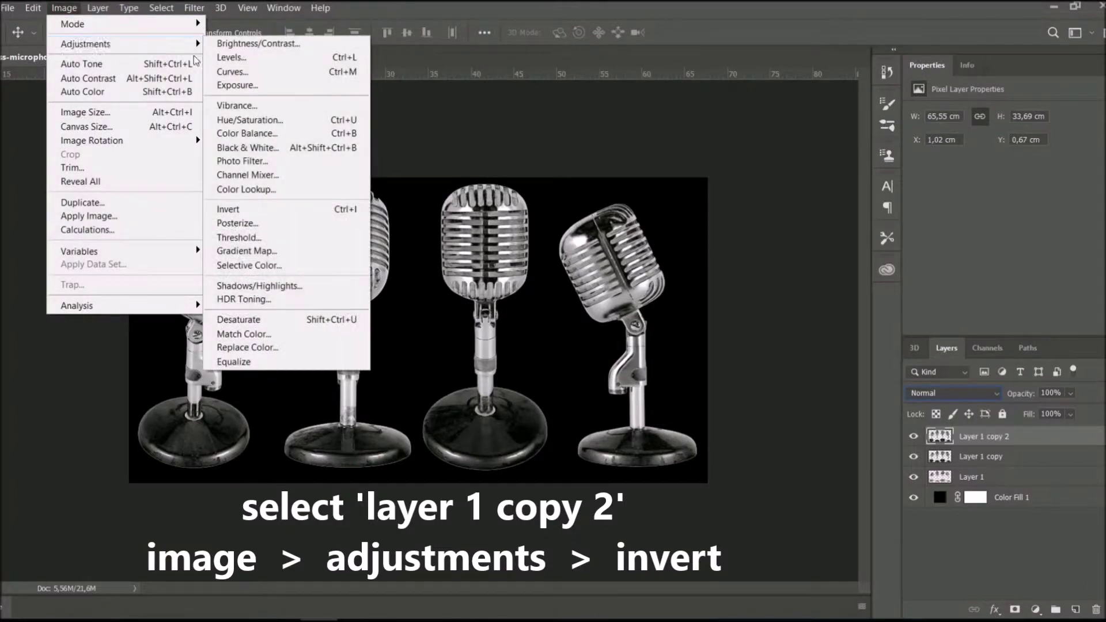
mouse_move(86, 43)
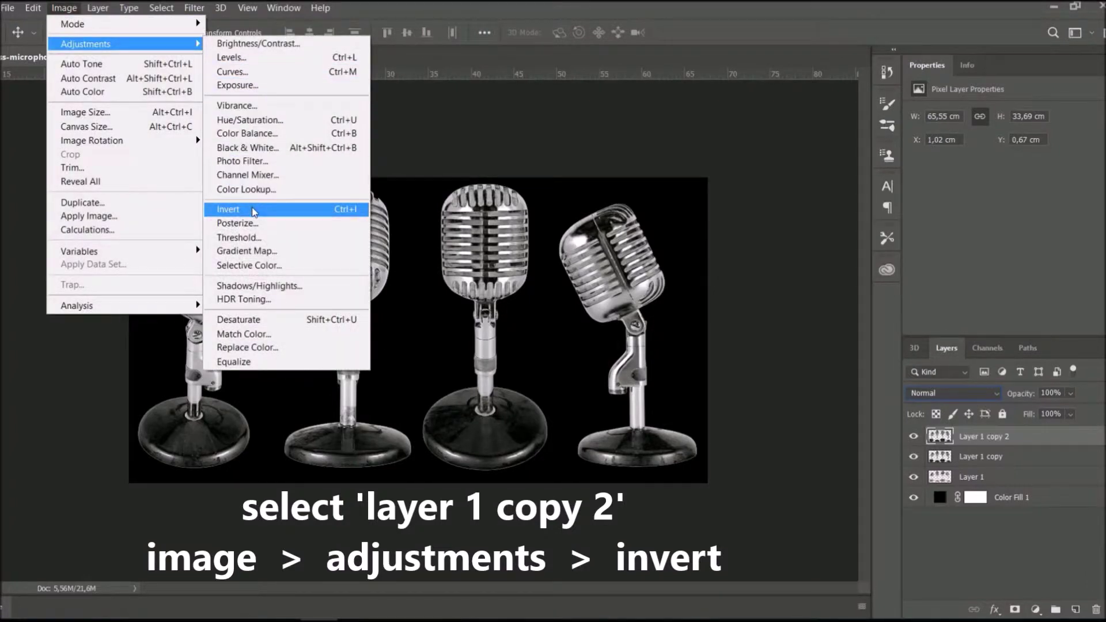
left_click(252, 211)
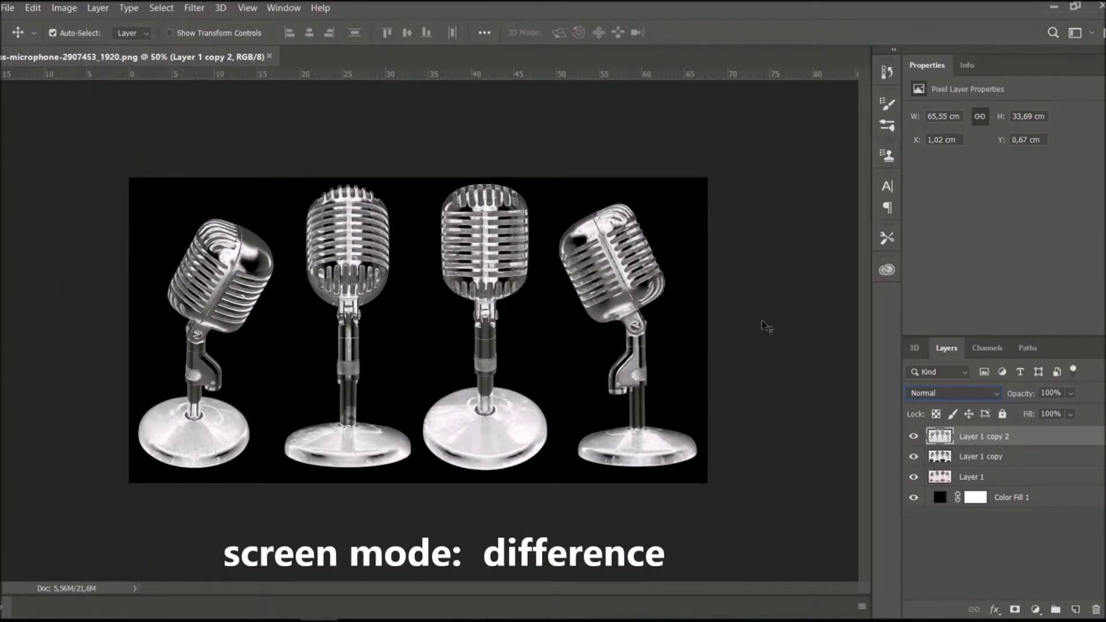
left_click(983, 393)
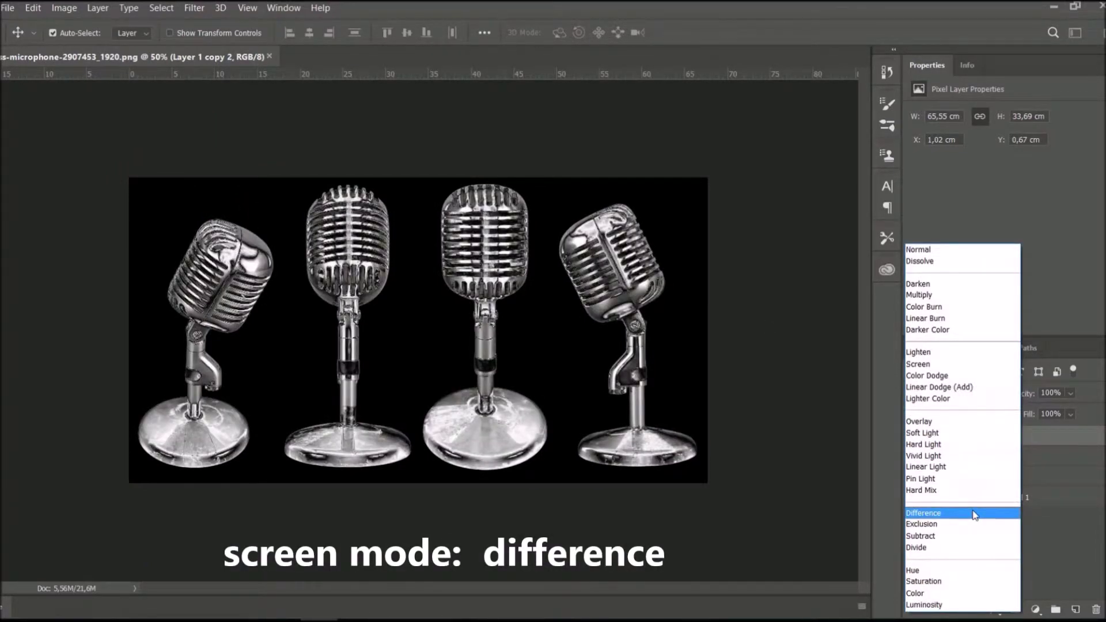
left_click(973, 514)
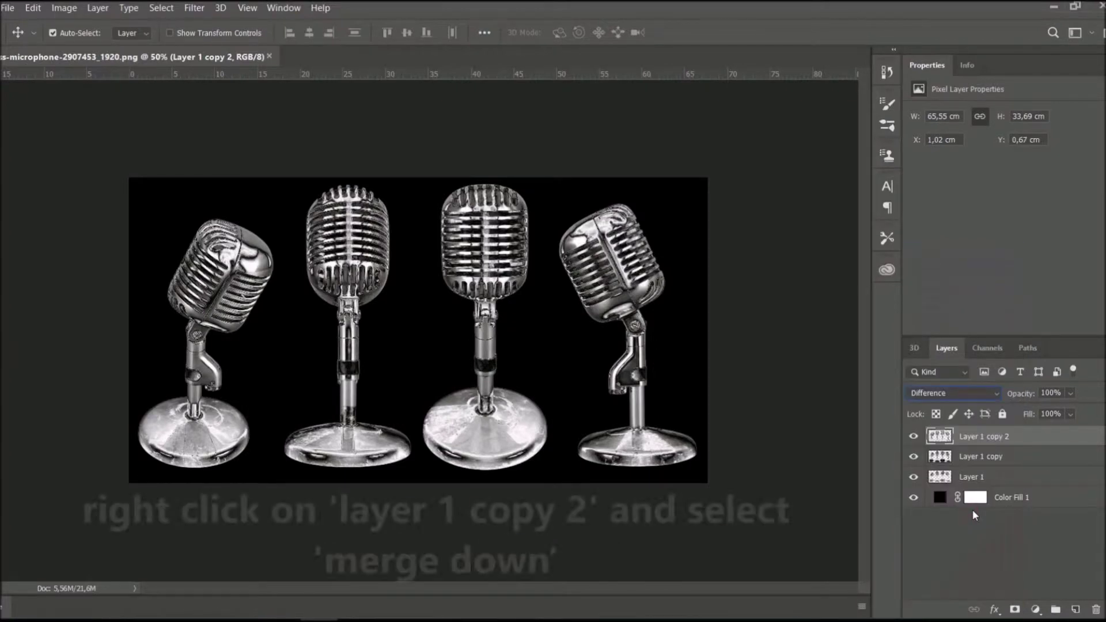
right_click(1023, 436)
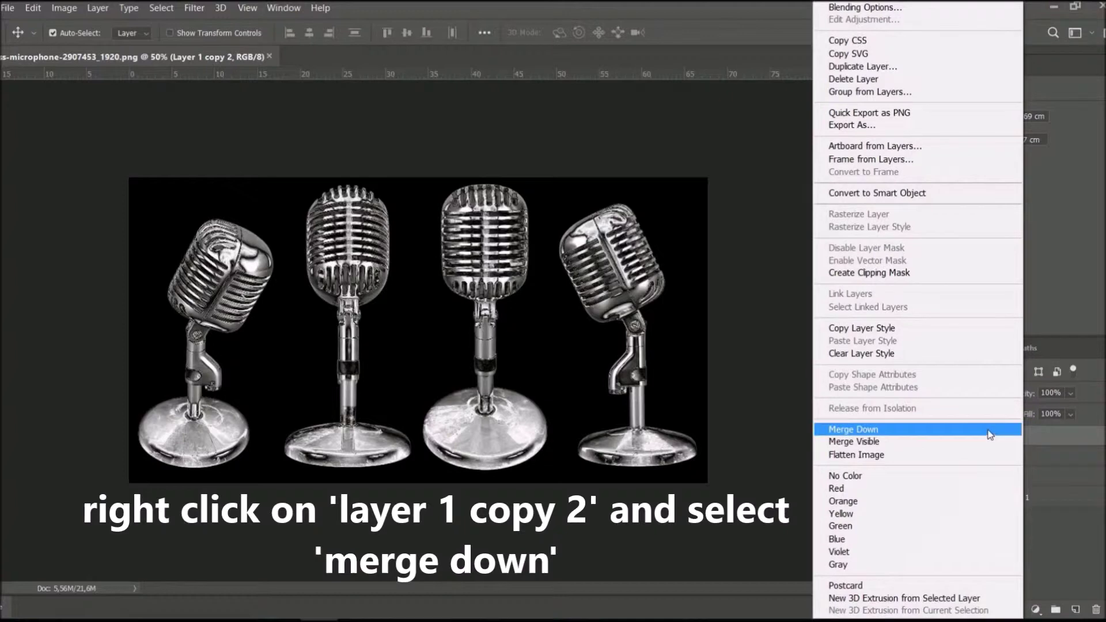
left_click(988, 430)
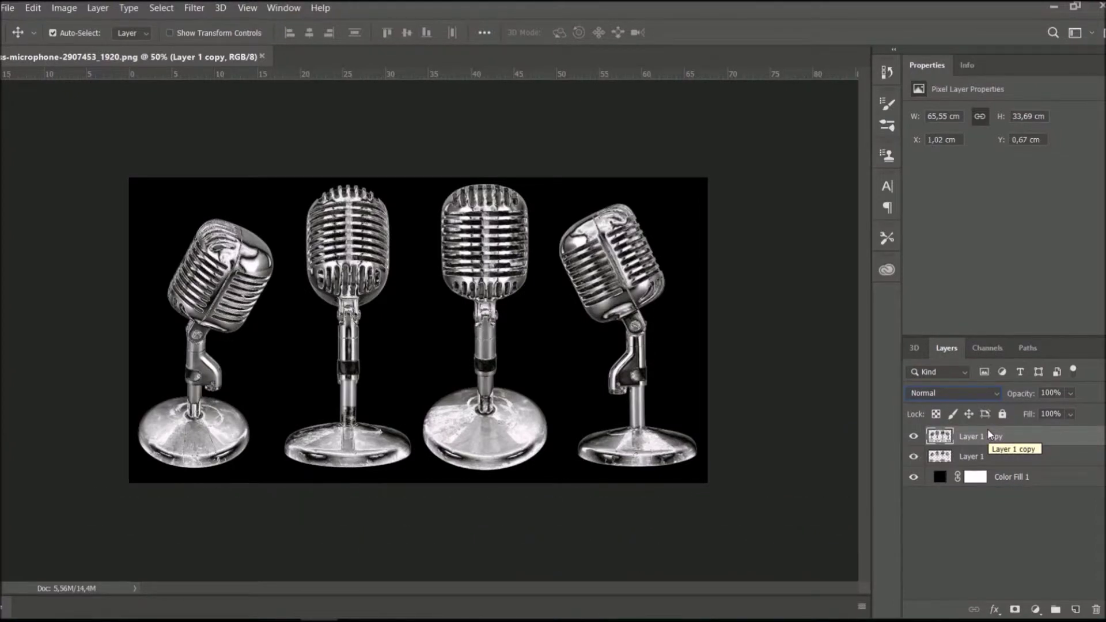
left_click(1036, 612)
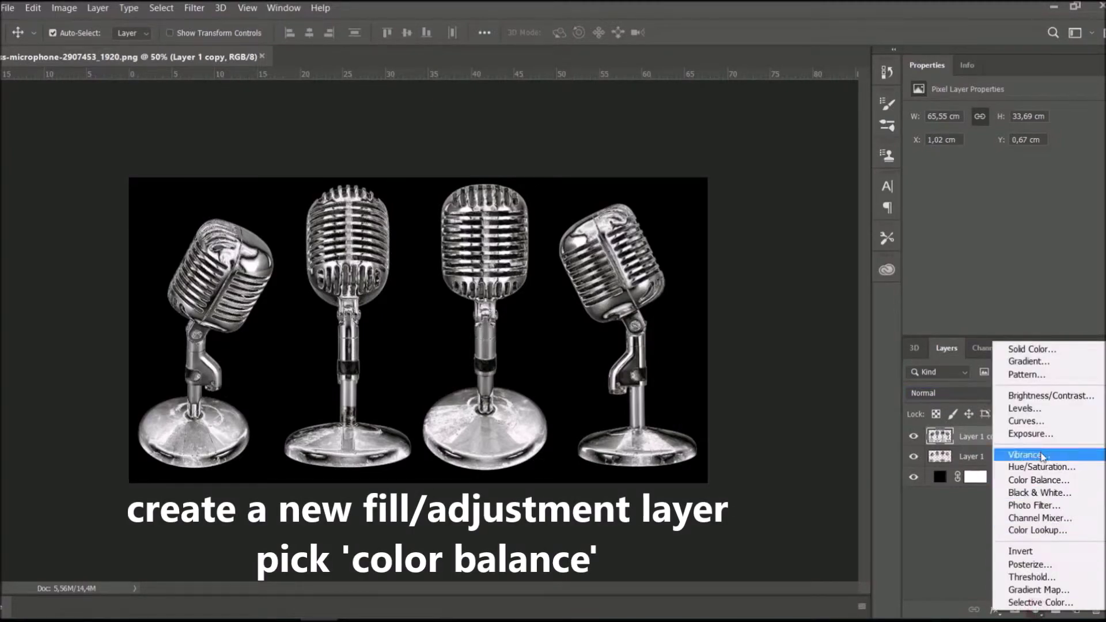
- Add a Color Balance layer and push the midtones toward yellow and red
left_click(1076, 481)
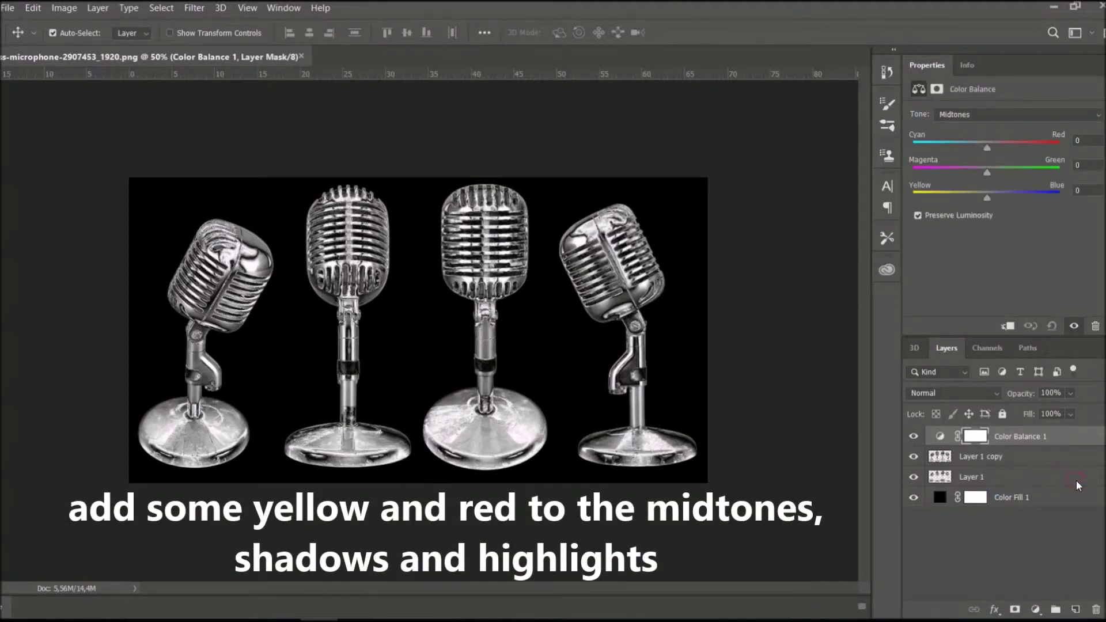
left_click_drag(969, 197, 948, 194)
left_click_drag(987, 146, 997, 144)
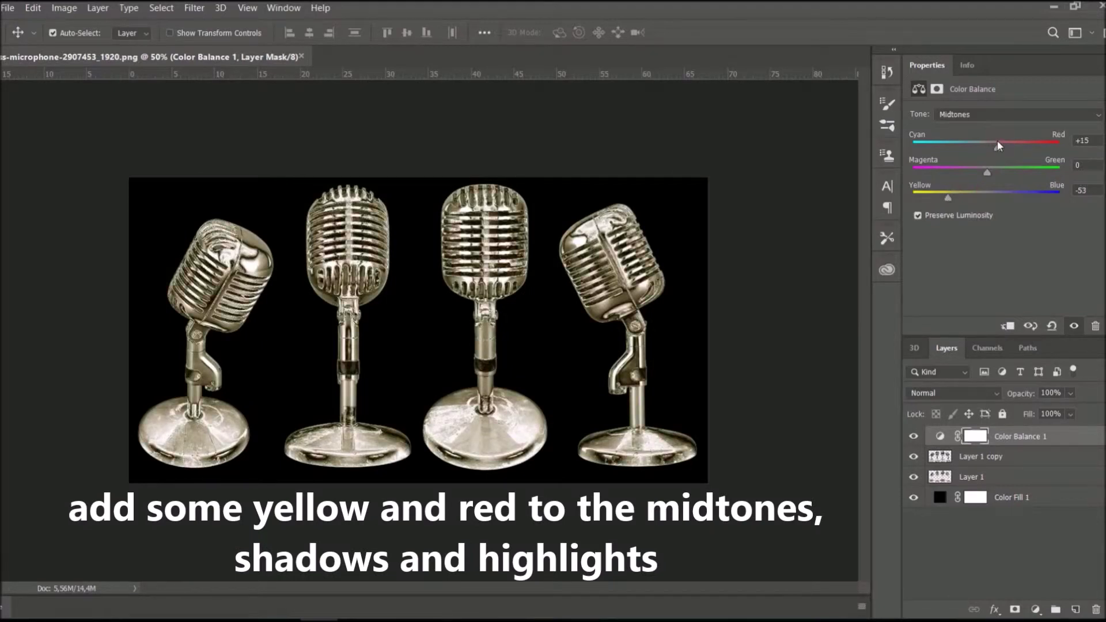
- Push the Color Balance shadows toward yellow and red
left_click(1010, 110)
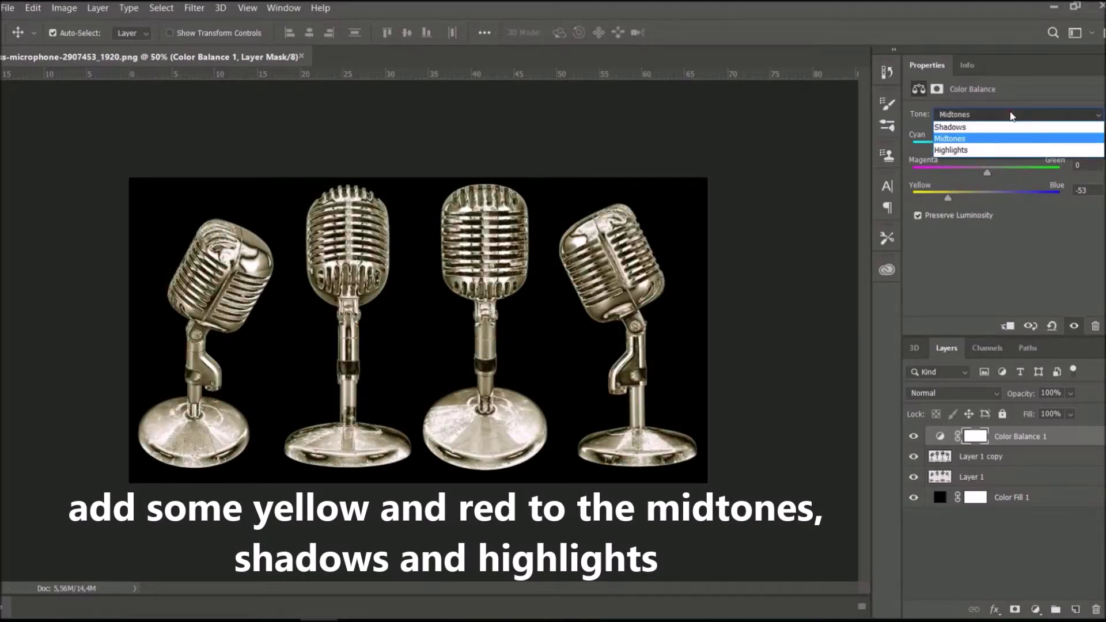
left_click(1004, 124)
left_click(967, 193)
left_click_drag(969, 194, 970, 194)
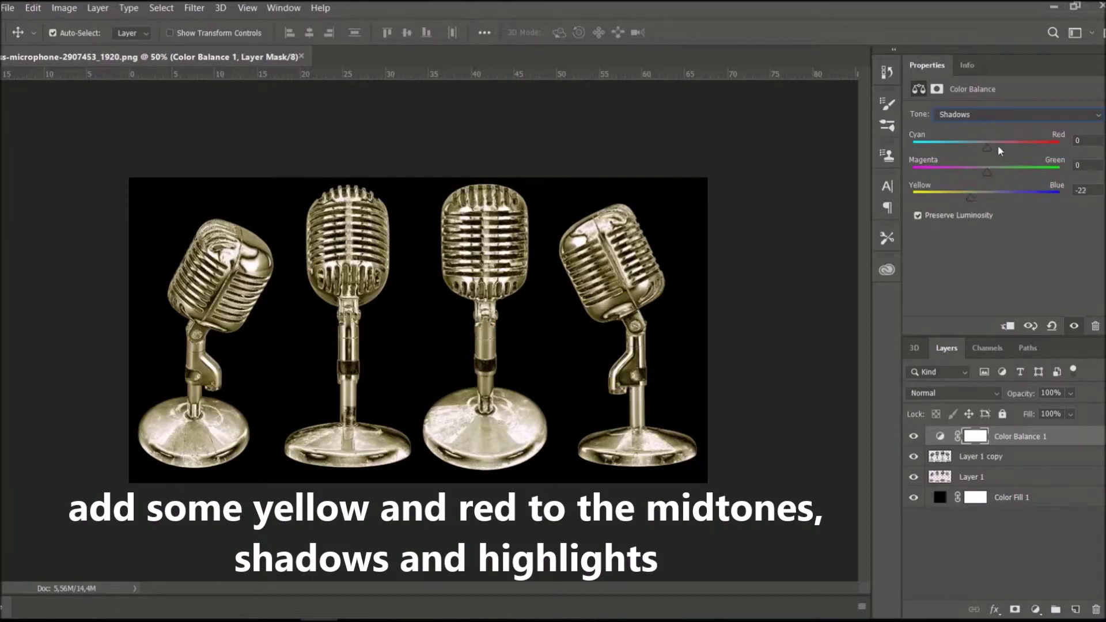
left_click_drag(996, 143, 998, 143)
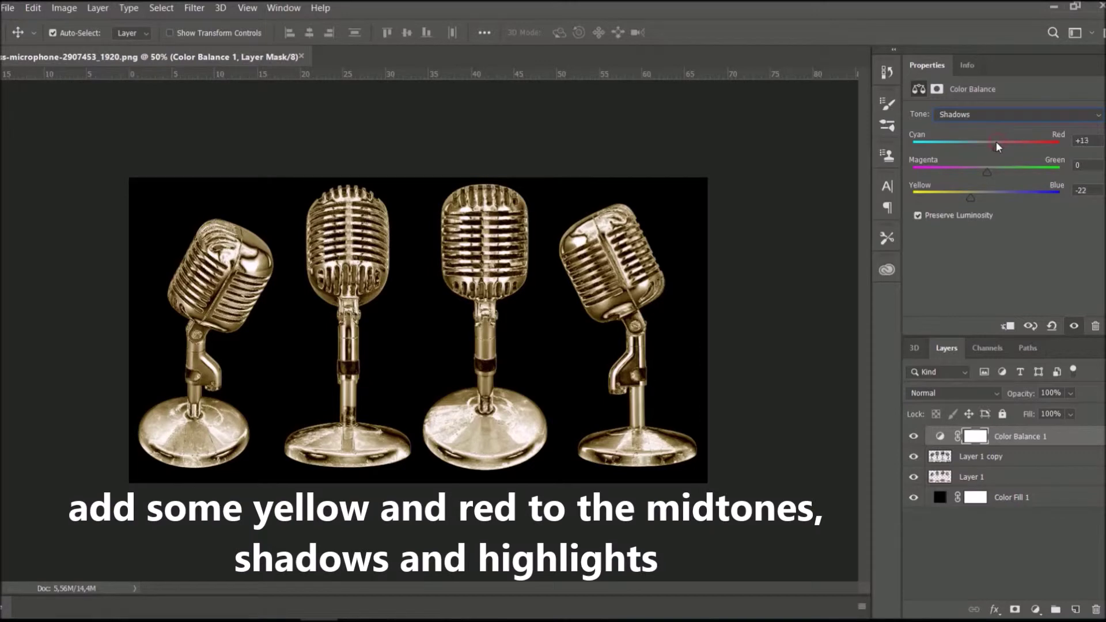
- Push the Color Balance highlights toward yellow and red
left_click(1015, 114)
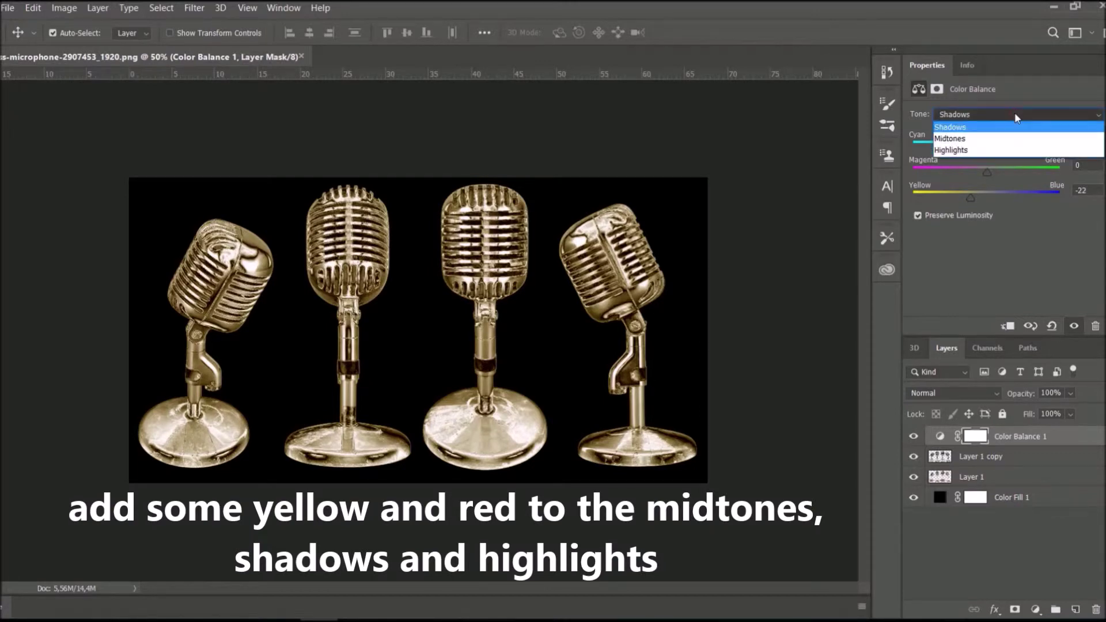
left_click(1007, 149)
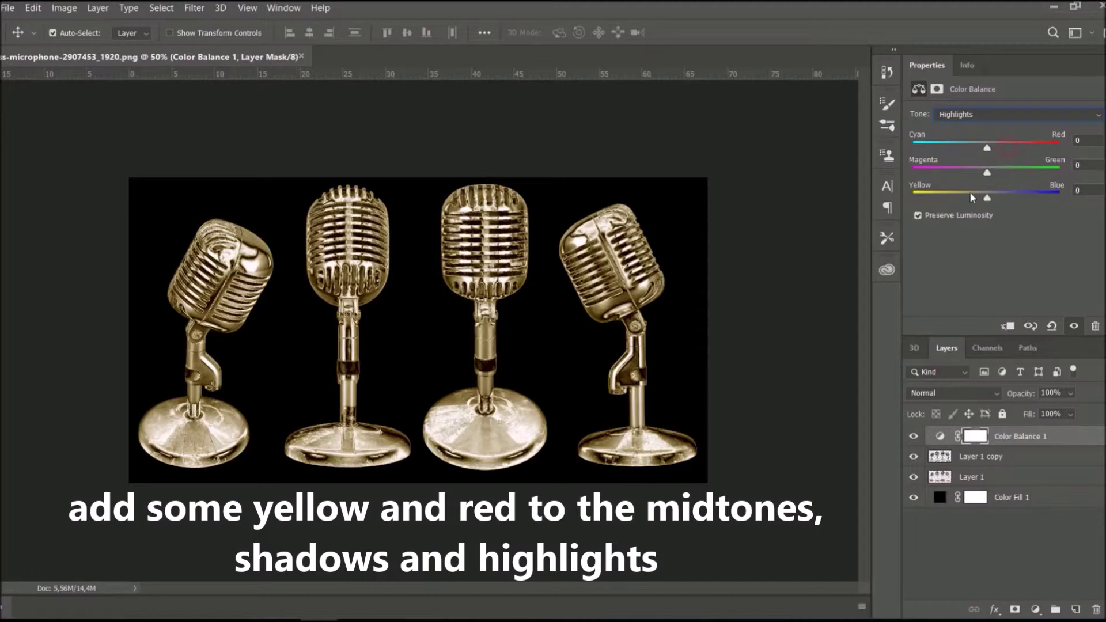
left_click_drag(972, 197, 977, 198)
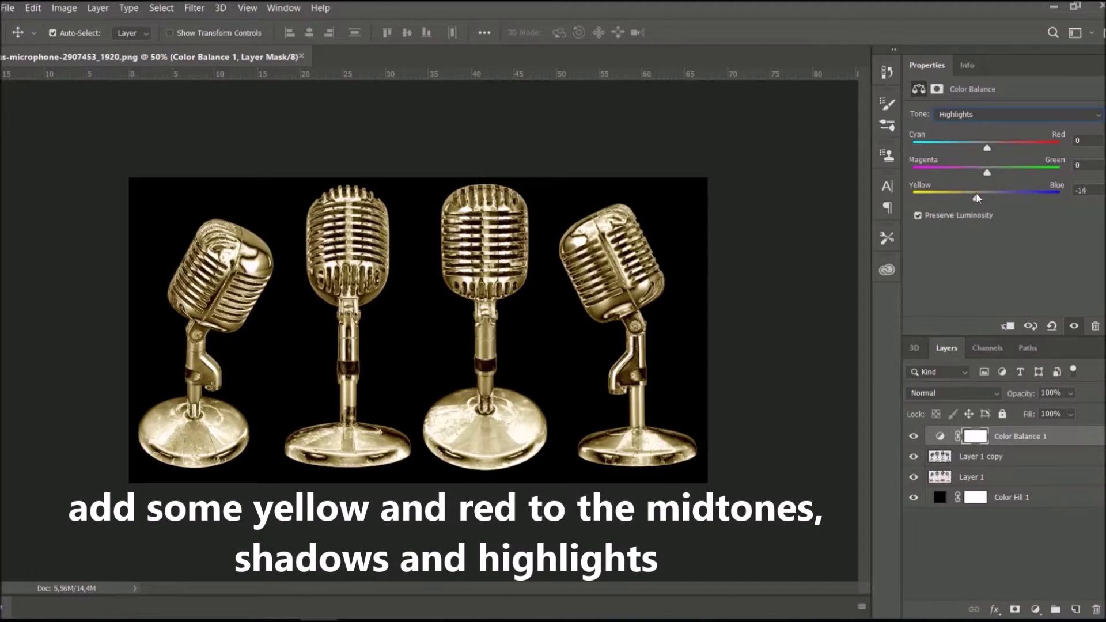
left_click_drag(996, 142, 999, 144)
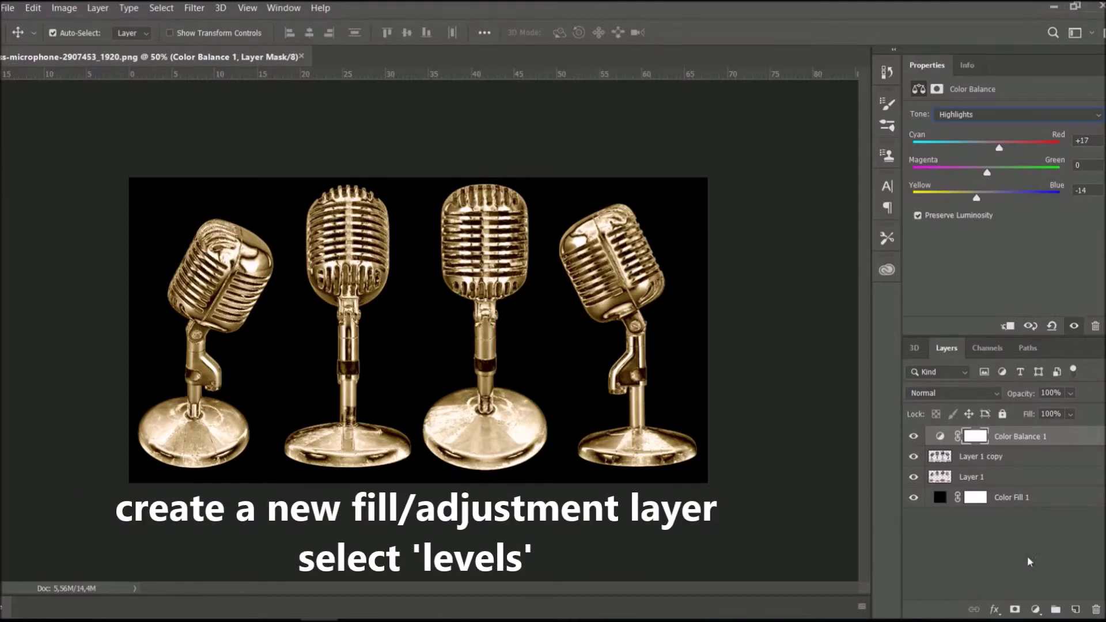
- Add a Levels adjustment layer with input levels 32, 0.86 and 223
left_click(1034, 610)
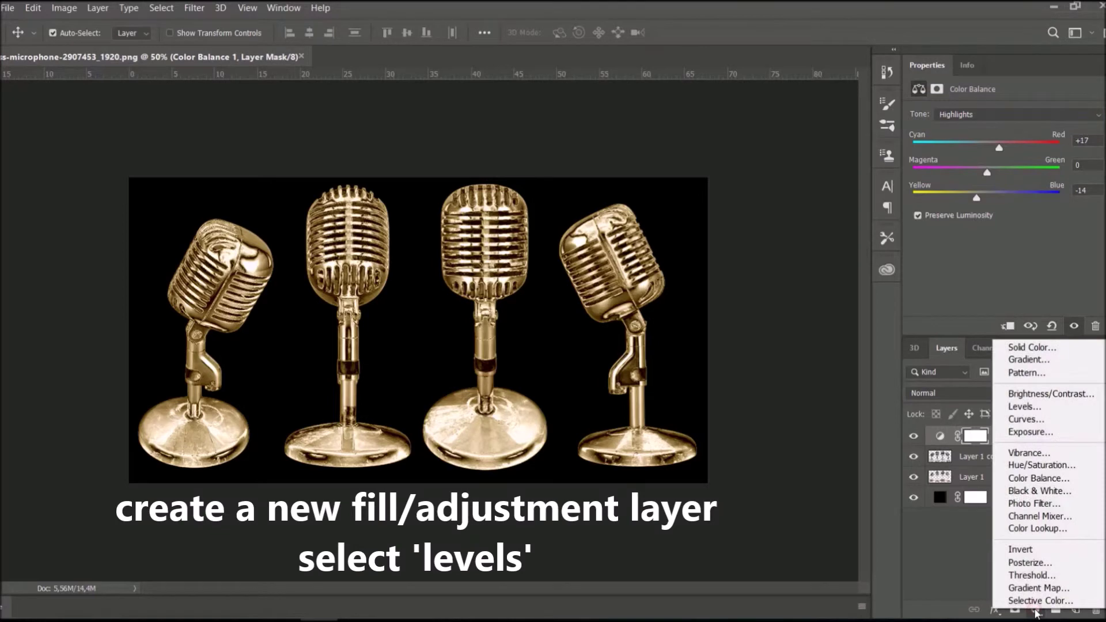
left_click(1052, 409)
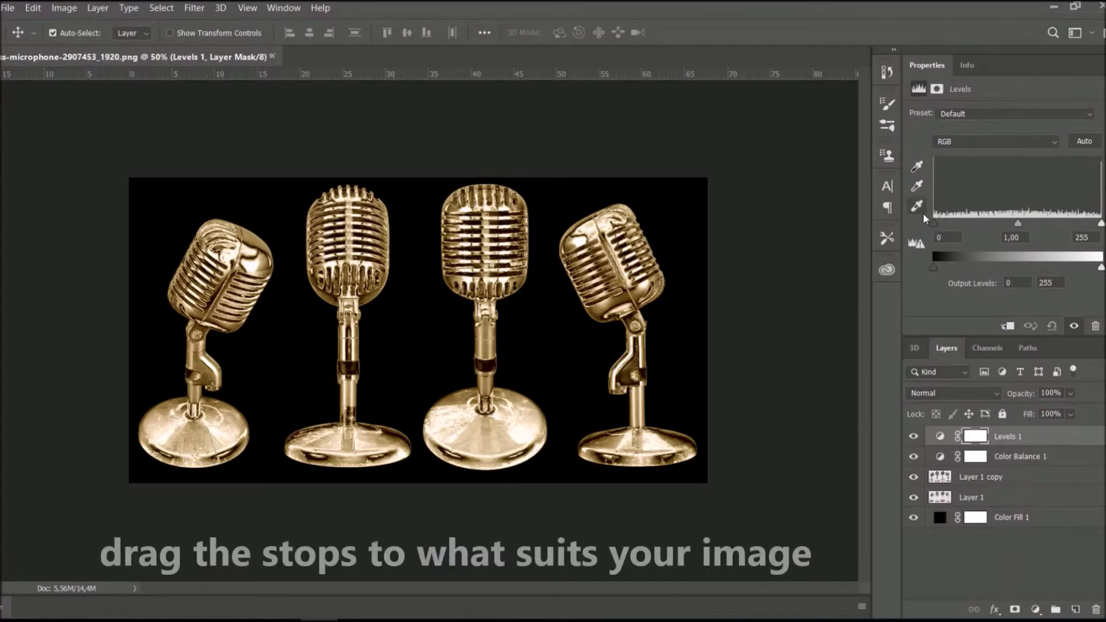
left_click_drag(934, 223, 953, 223)
left_click_drag(1100, 224, 1024, 224)
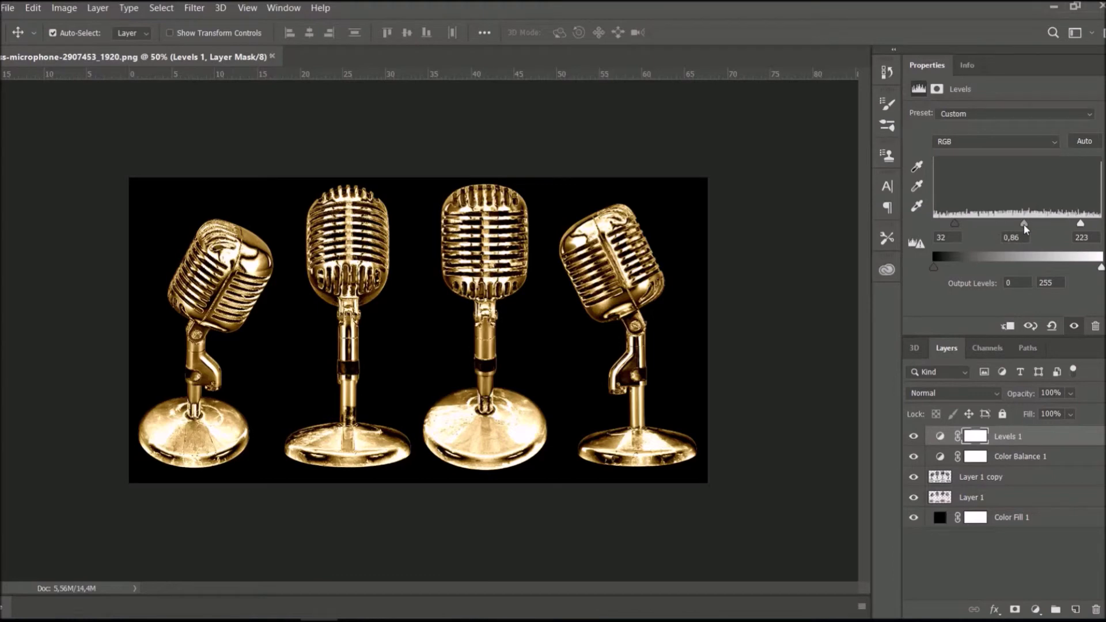
- Add a Vibrance adjustment layer with Vibrance raised to +60
left_click(1035, 609)
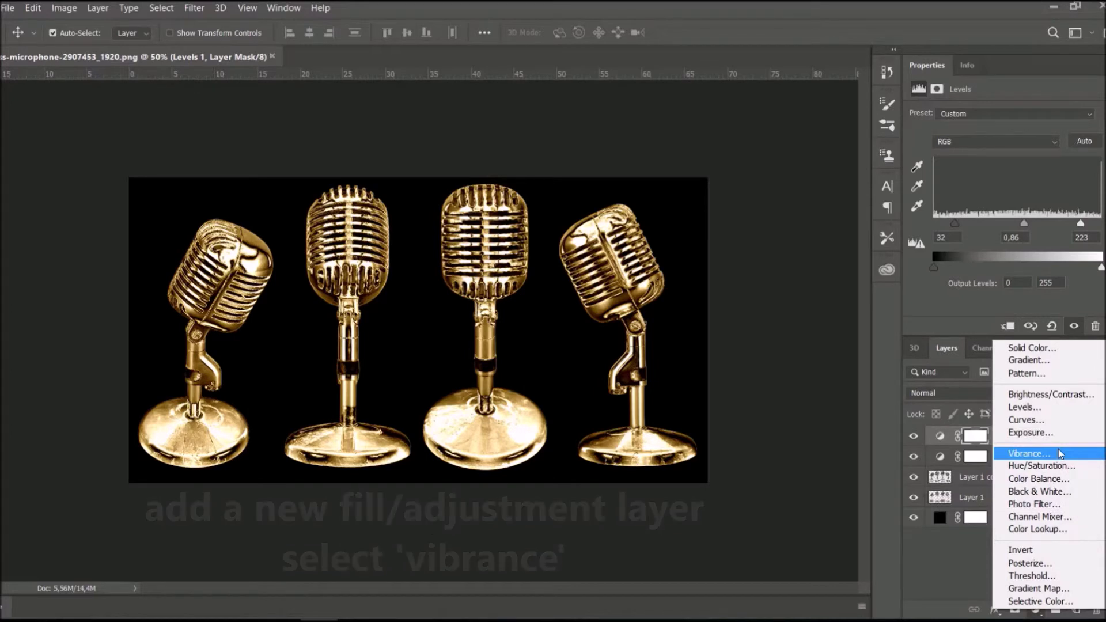
left_click(1060, 454)
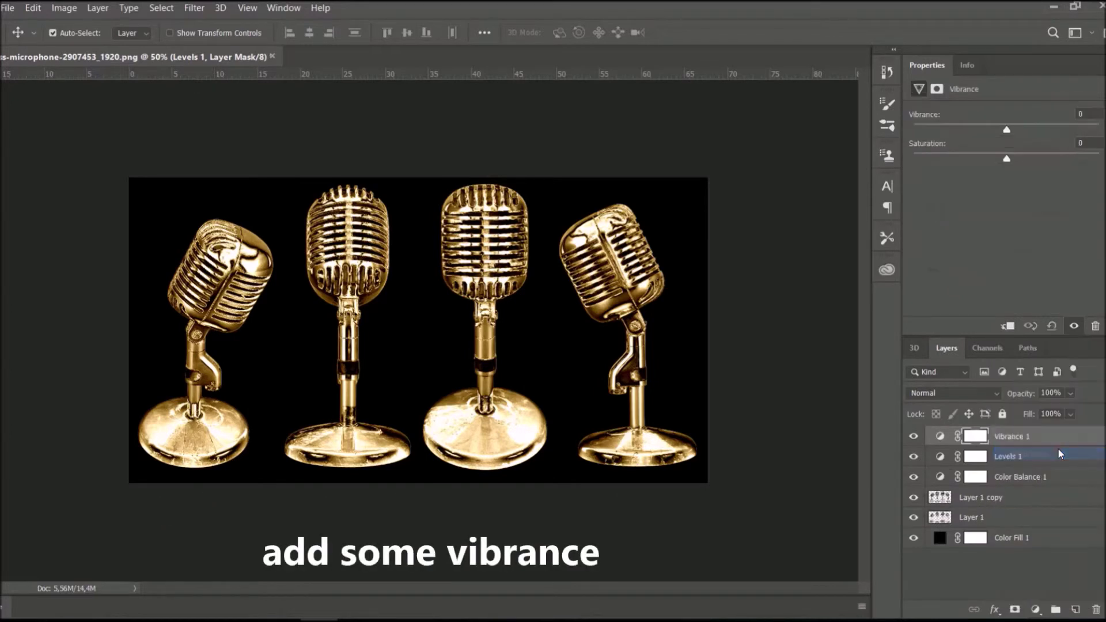
left_click(1044, 125)
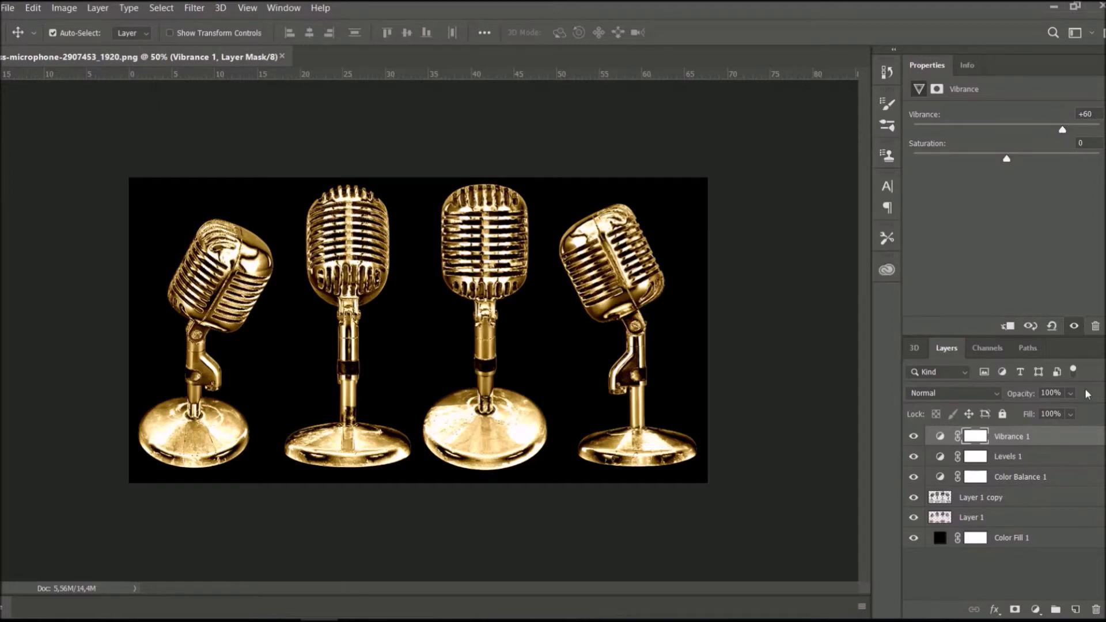
left_click(1047, 501, "shift")
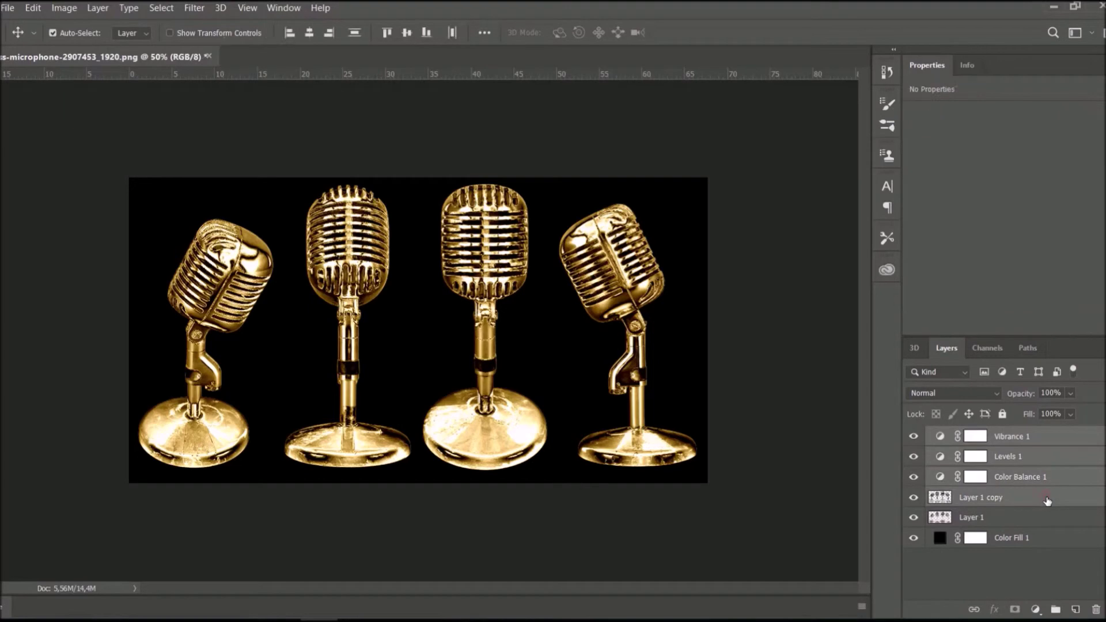
- Group the gold adjustment layers and Layer 1 copy into Group 1, toggling its visibility to compare
key("ctrl+g")
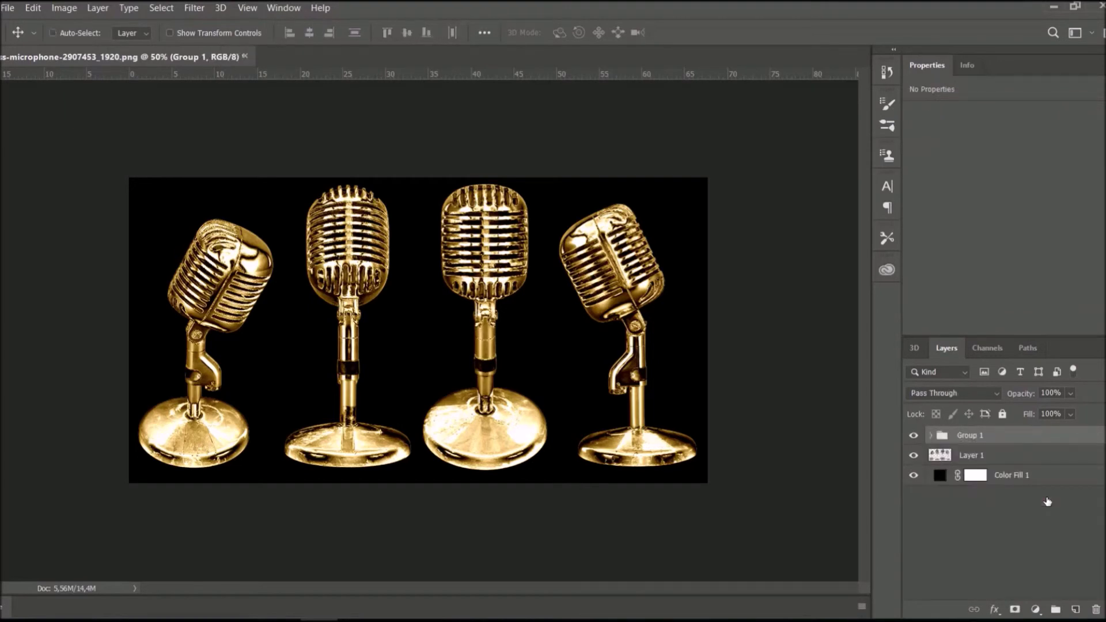
left_click(914, 436)
left_click(914, 436)
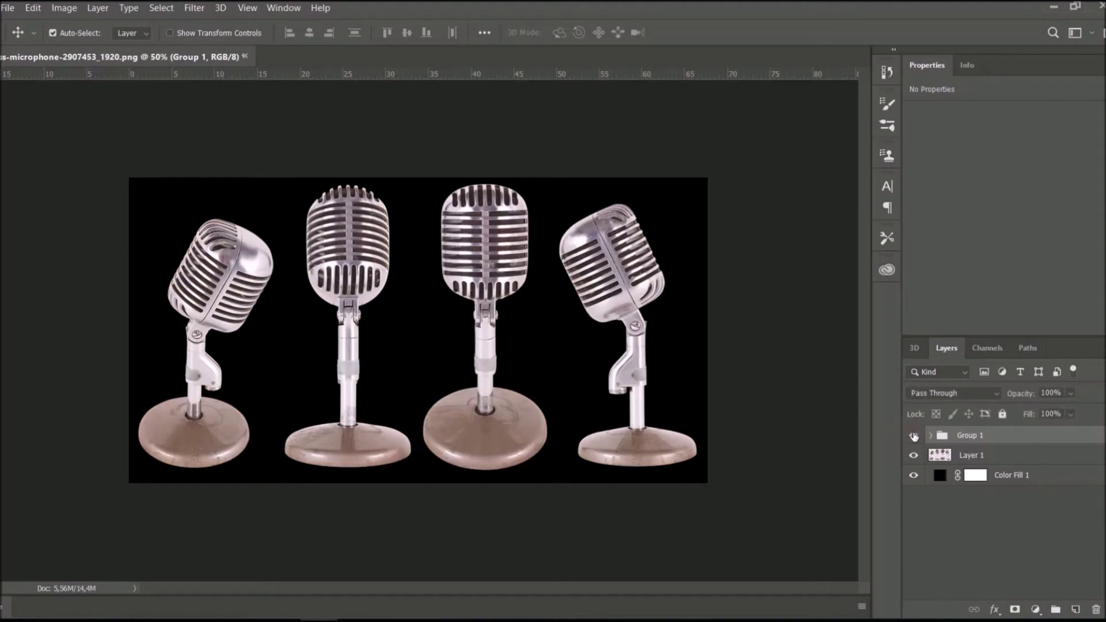